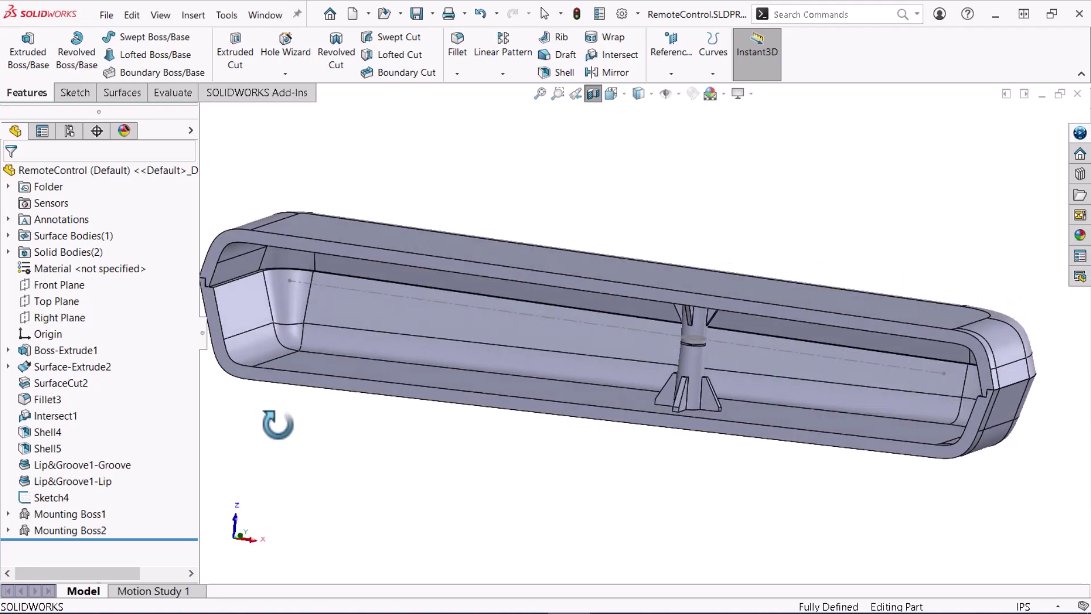
Set the boss detail dimensions to C 0.08, D 0.02, F 0.05 and G 0.10in
key("Escape")
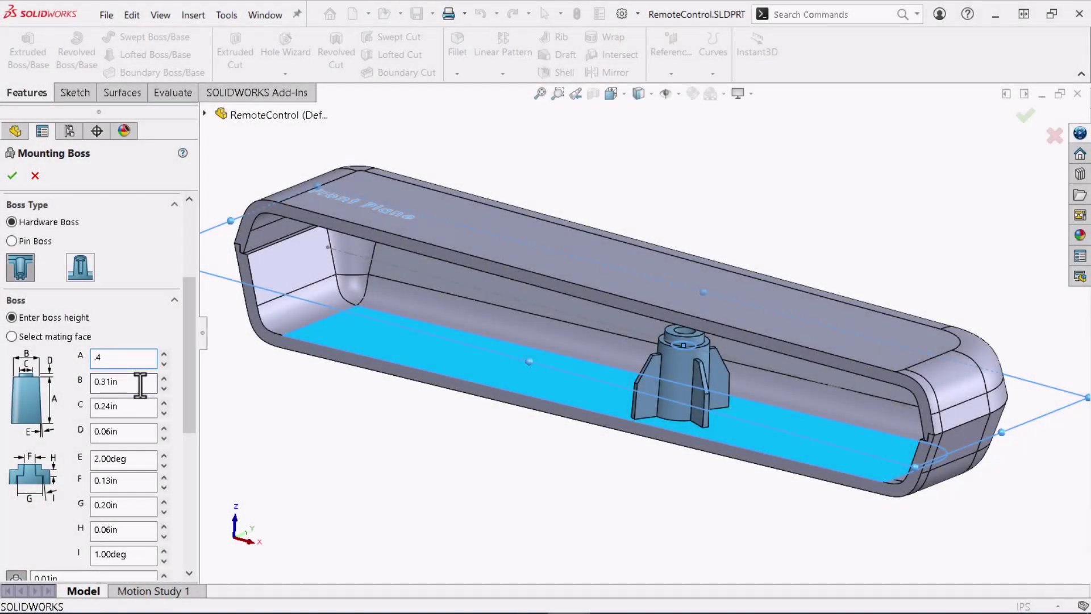
left_click(121, 405)
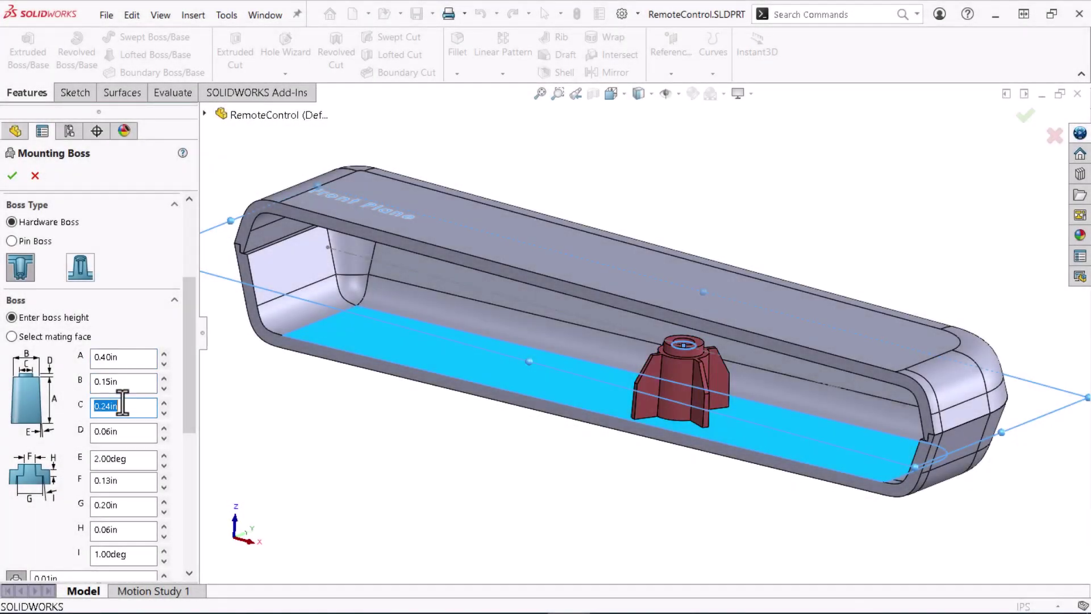
type("0.08")
key("Tab")
type("0.02")
key("Tab")
key("Tab")
type("0.05")
key("Tab")
type("0.10")
key("Tab")
key("Tab")
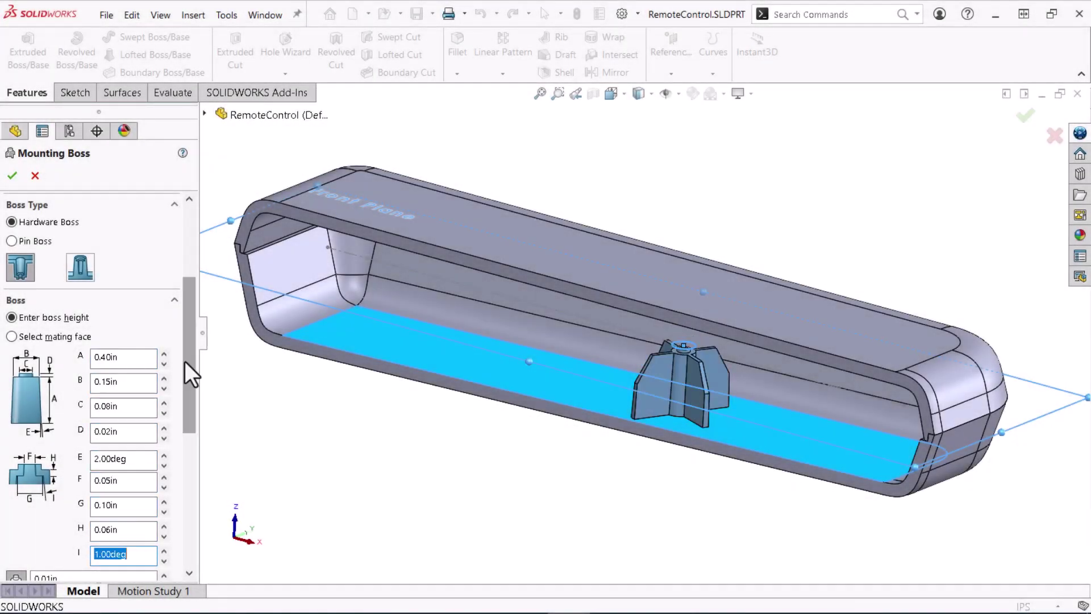
Set the four fins to B 0.03in and C 0.20in
scroll(186, 361, "down", 6)
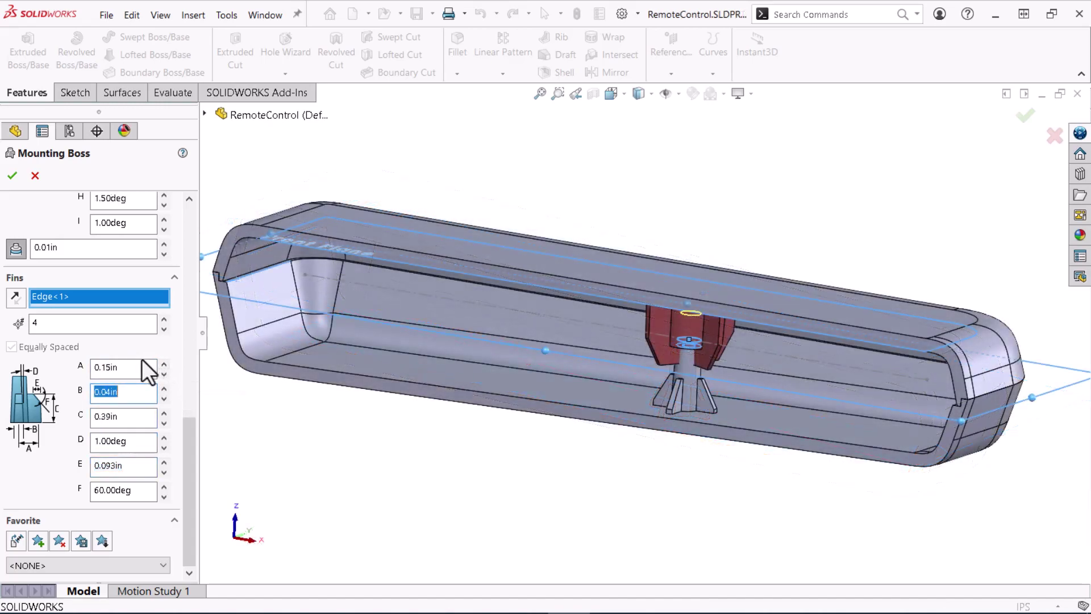
type("0.03")
key("Tab")
type(".2")
key("Tab")
key("Tab")
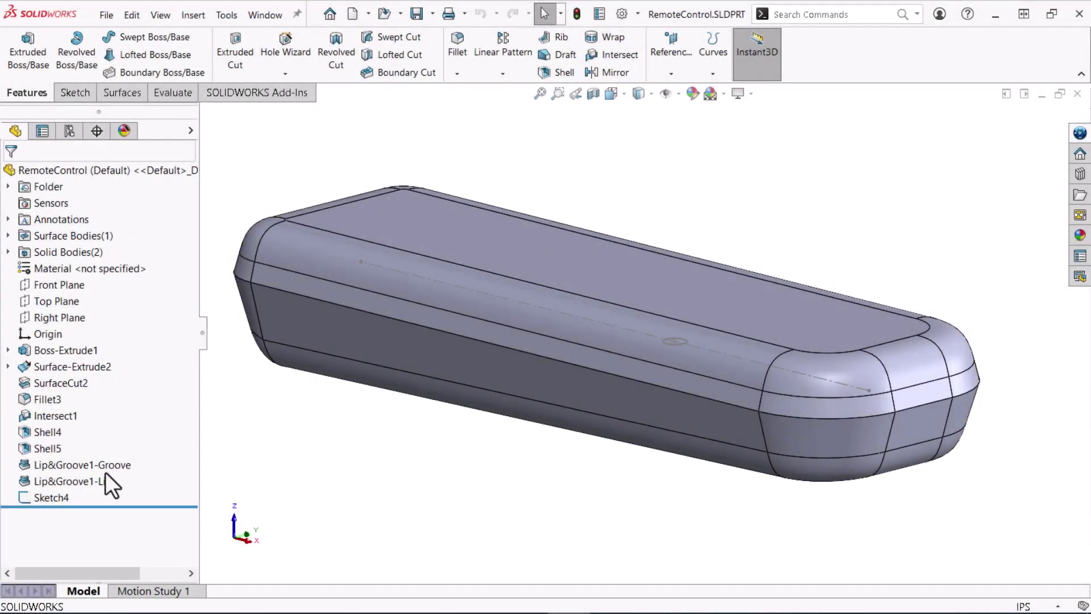
Apply a Top Plane section view that cuts the RemoteControl housing open to show its interior
left_click(48, 501)
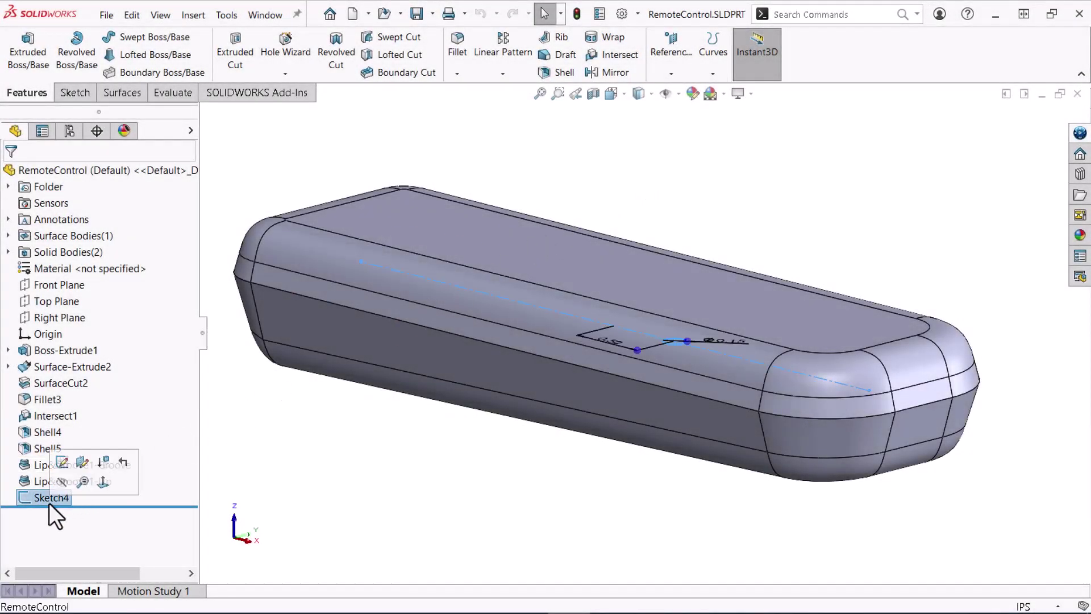
left_click(215, 440)
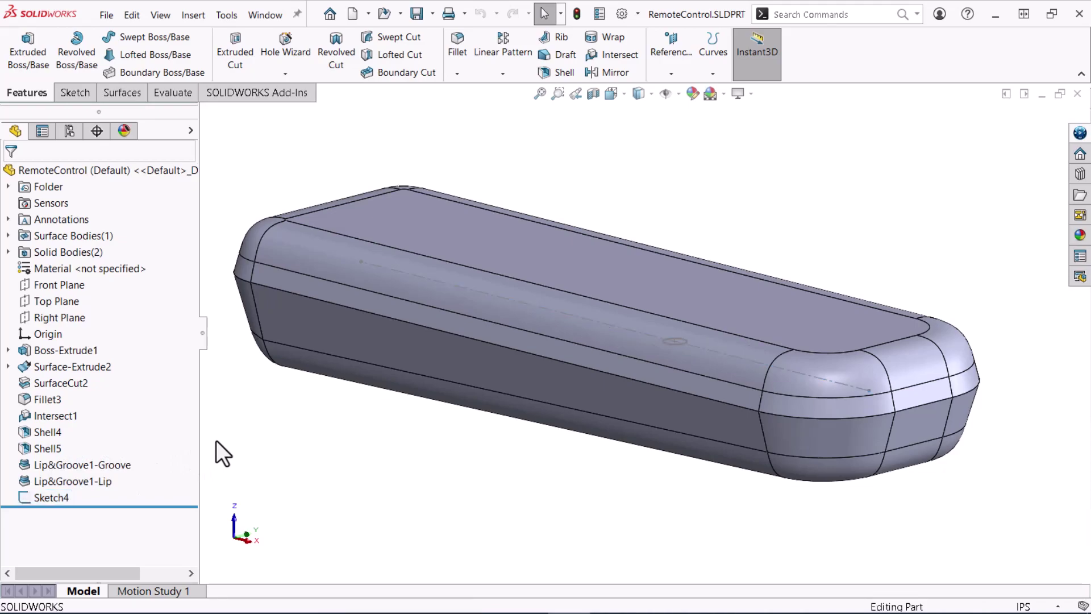
left_click(591, 97)
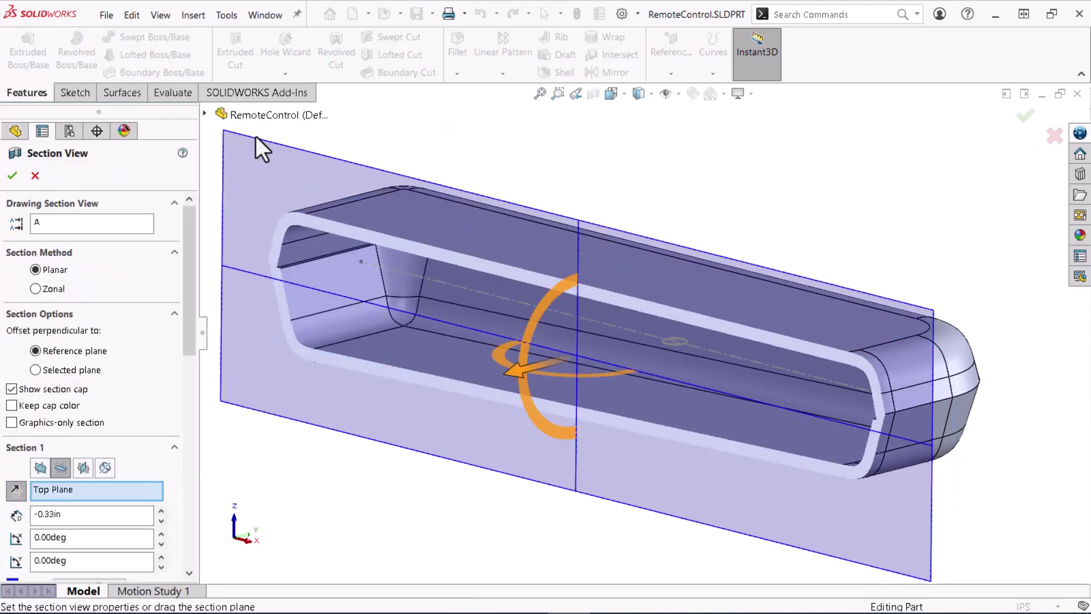
left_click(18, 175)
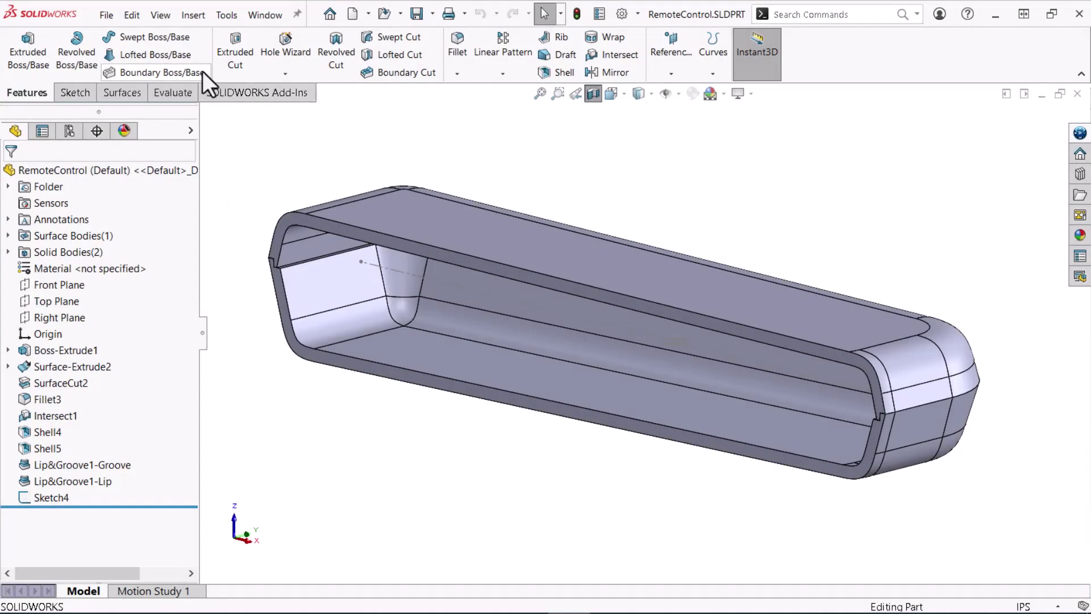
Insert a Mounting Boss placed on the shell's inner bottom face
left_click(193, 17)
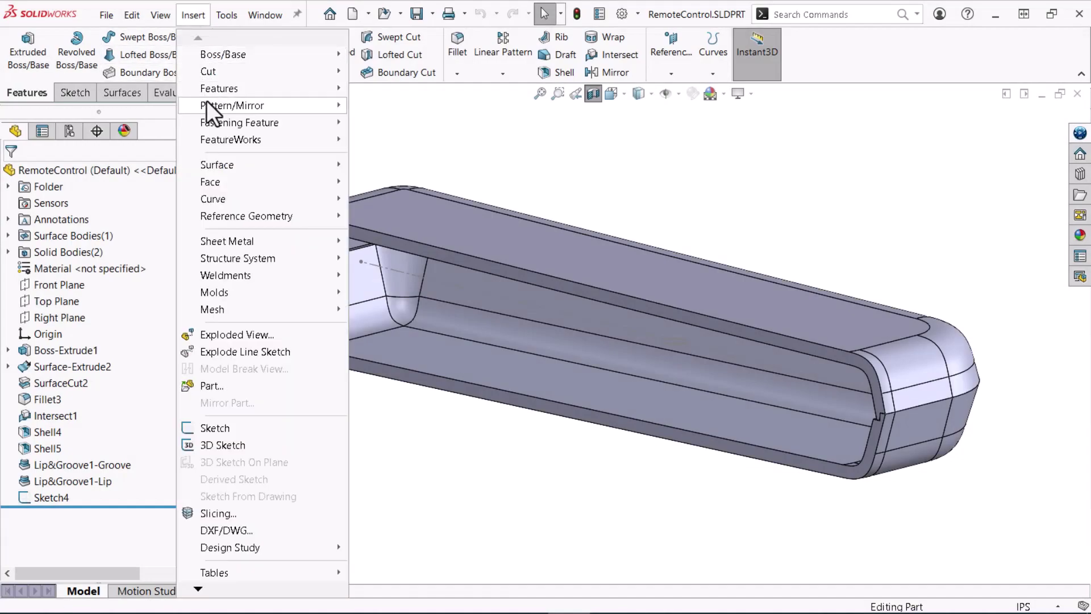
mouse_move(216, 128)
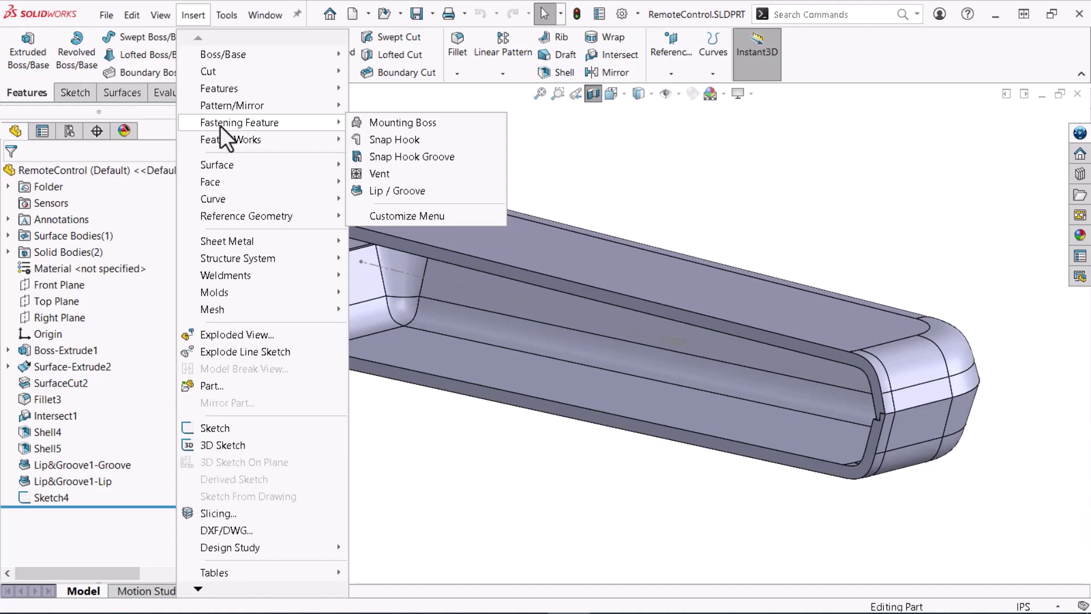
left_click(364, 126)
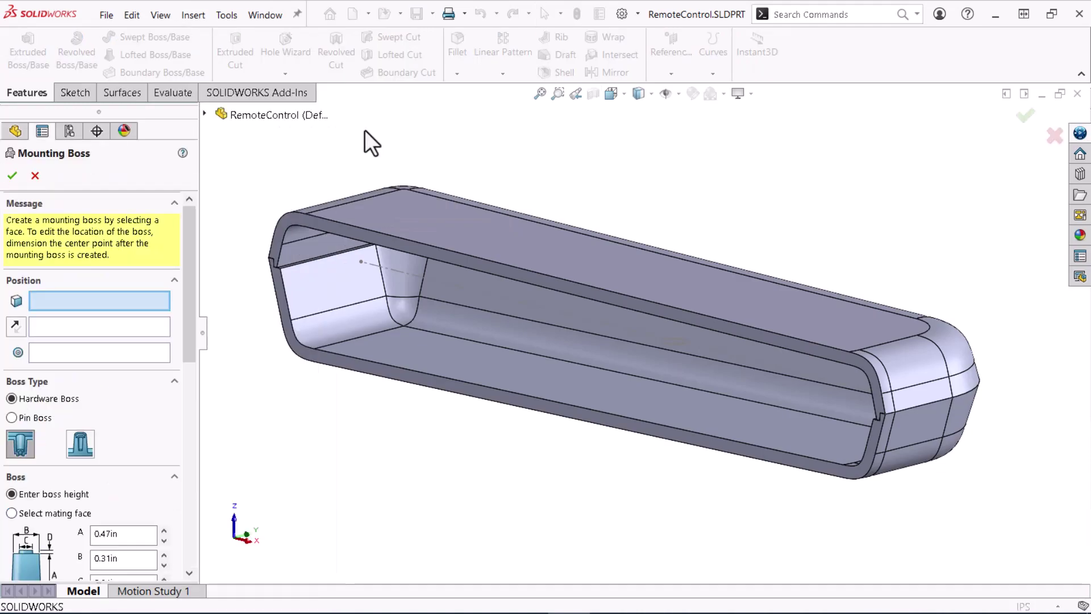
left_click(399, 345)
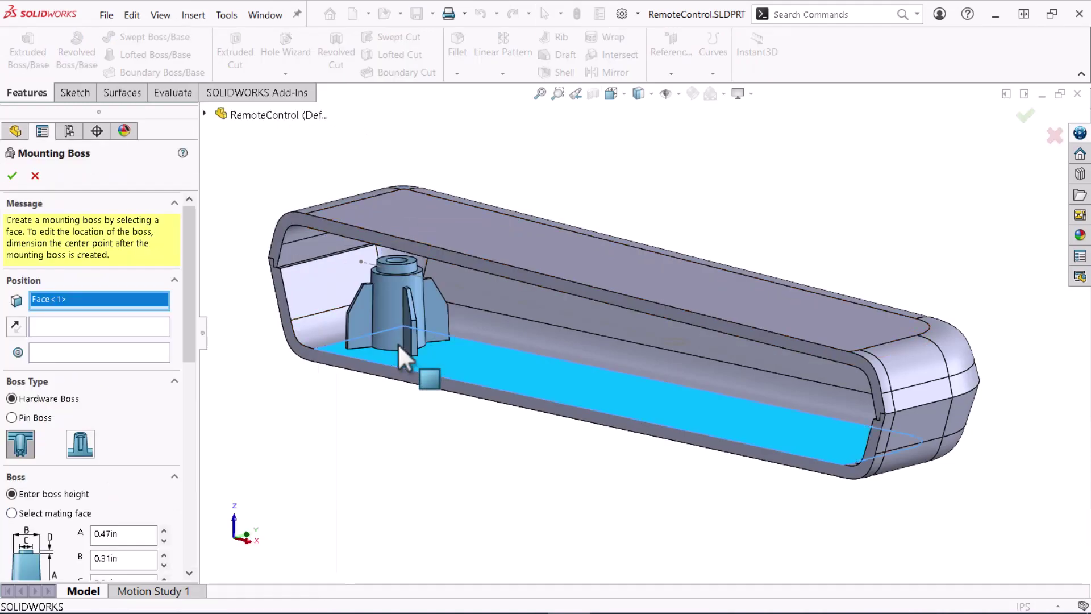
Orient the boss by the Front Plane and centre it on Arc1@Sketch4
left_click(142, 330)
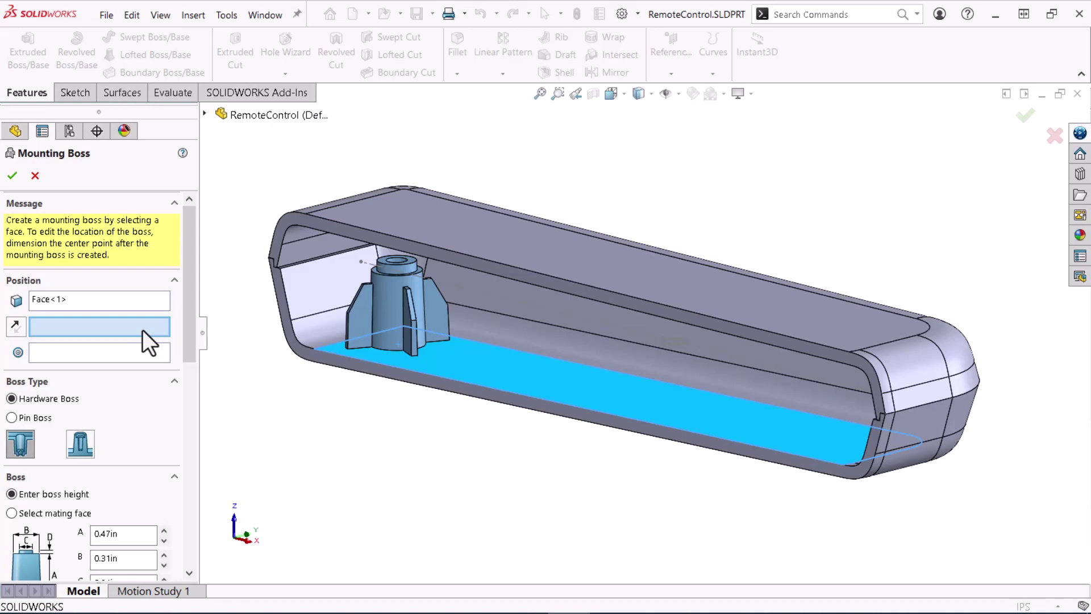
left_click(204, 114)
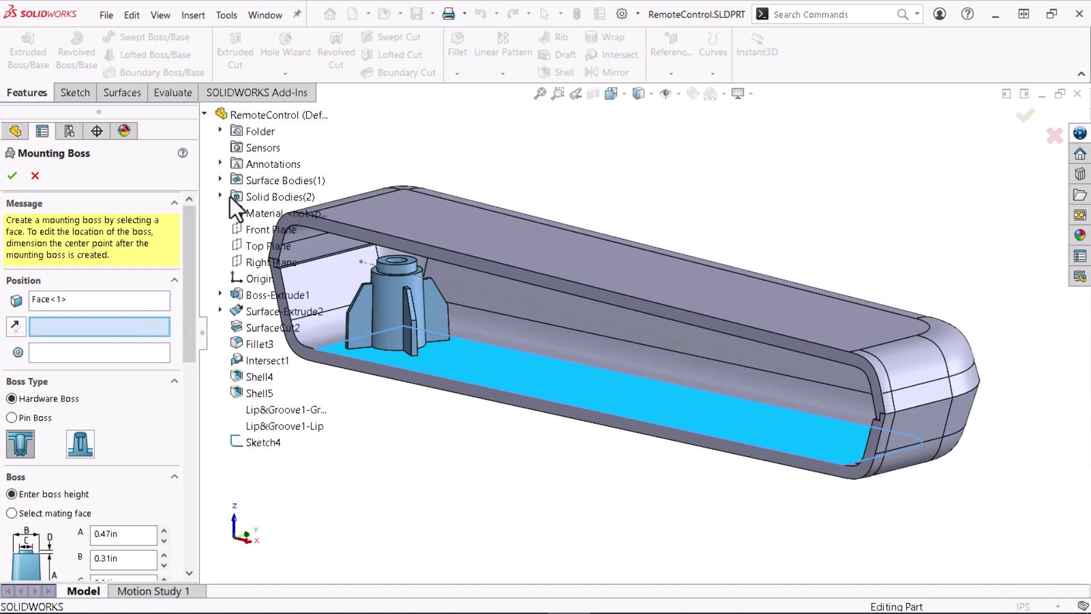
left_click(241, 230)
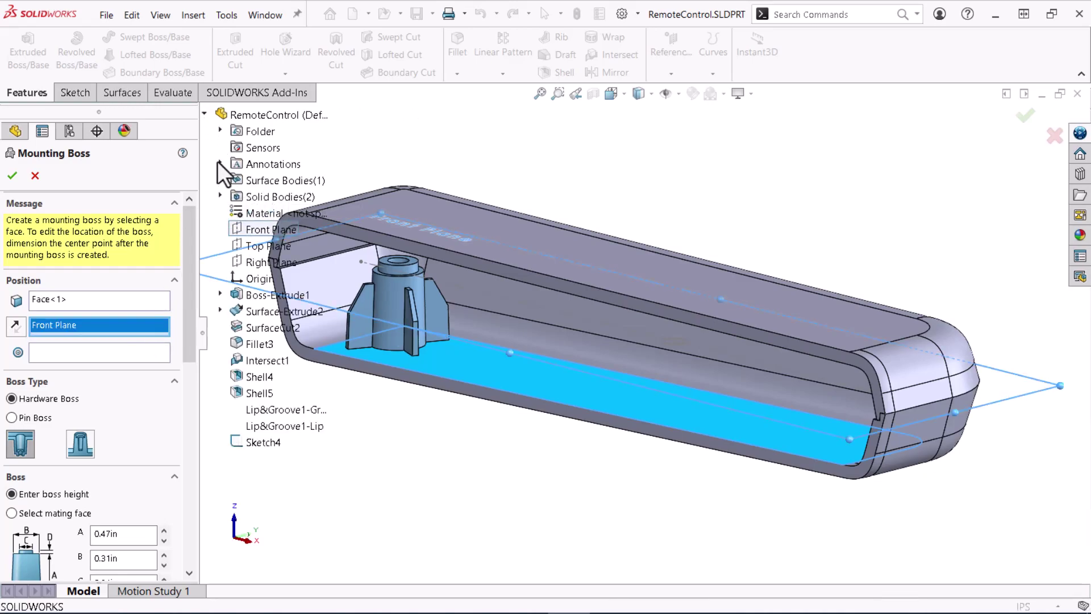
left_click(203, 114)
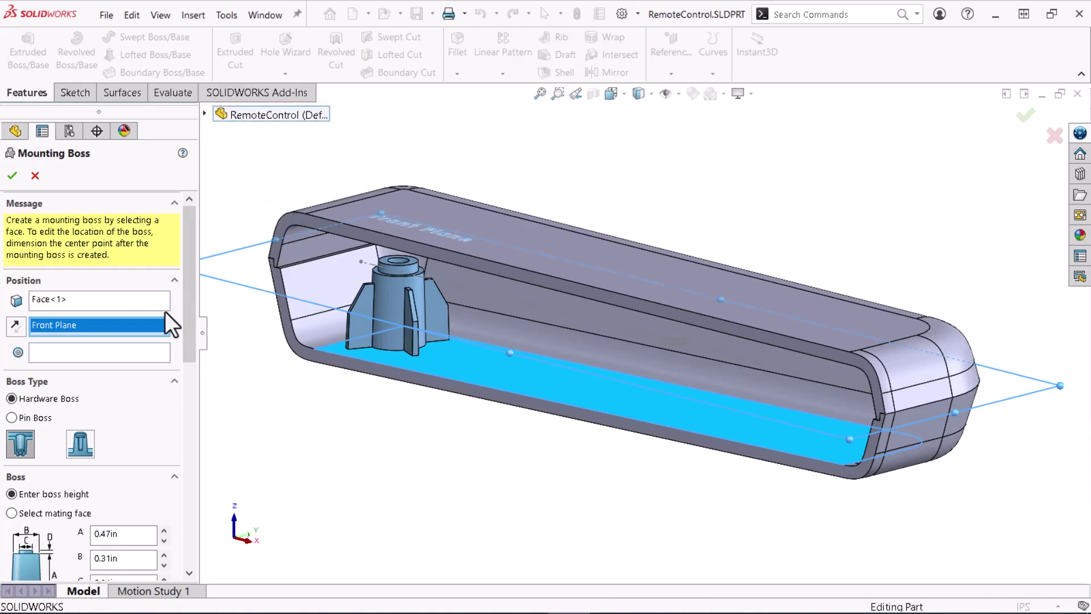
left_click(143, 352)
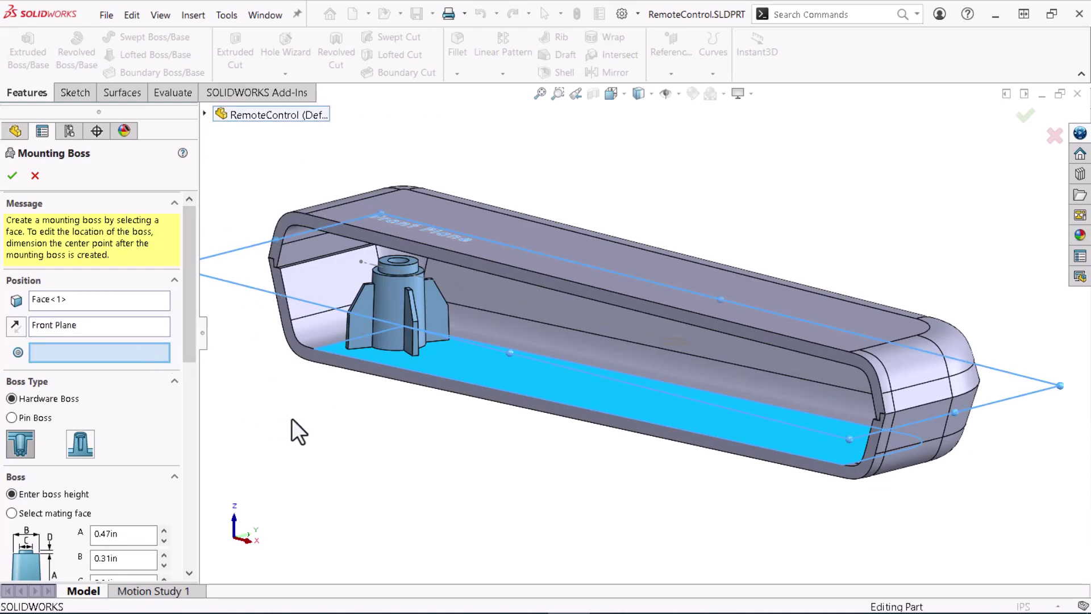
middle_click_drag(291, 420, 305, 429)
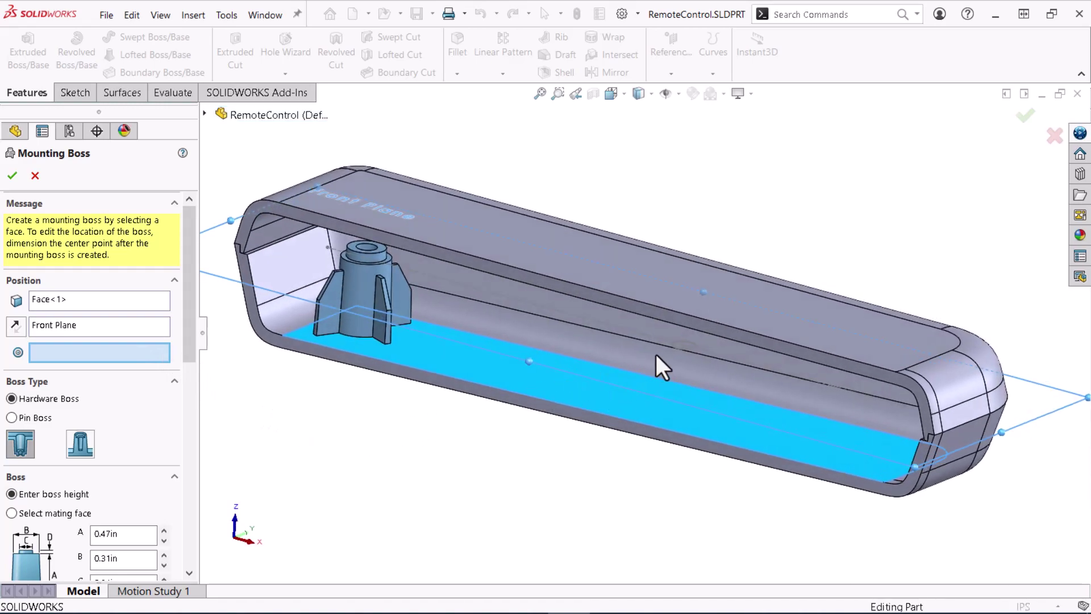
left_click(685, 346)
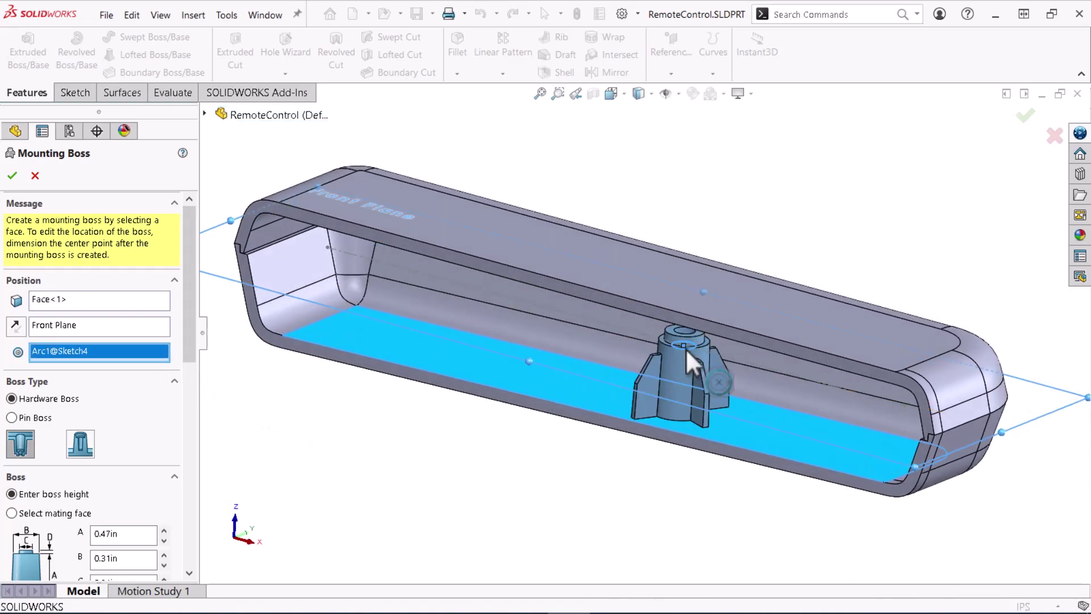
Set the boss height A to 0.40in and width B to 0.15in
left_click_drag(191, 306, 196, 378)
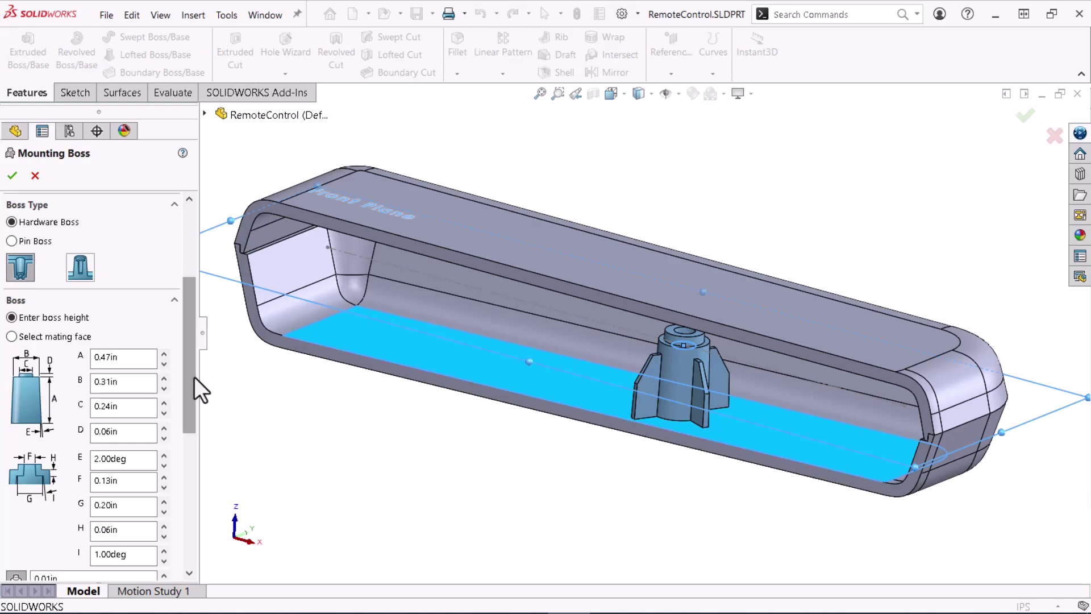
left_click(140, 363)
double_click(140, 364)
type("0.4")
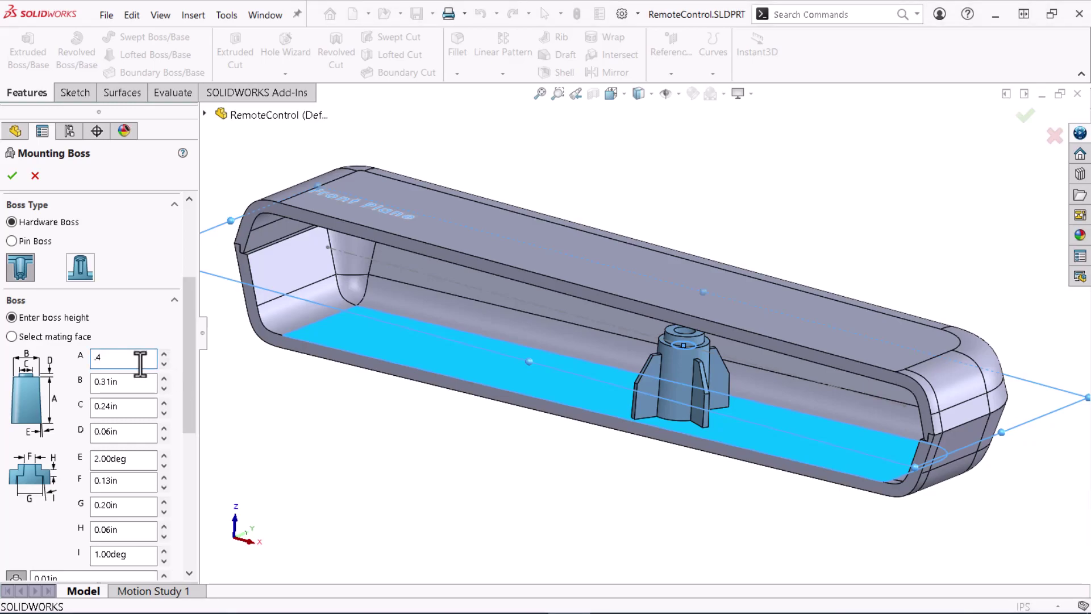
key("Tab")
type("0.15")
key("Tab")
Set boss dimensions C 0.08, D 0.02, F 0.05 and G 0.10in
type("0.08")
key("Tab")
type("0.02")
key("Tab")
key("Tab")
type("0.05")
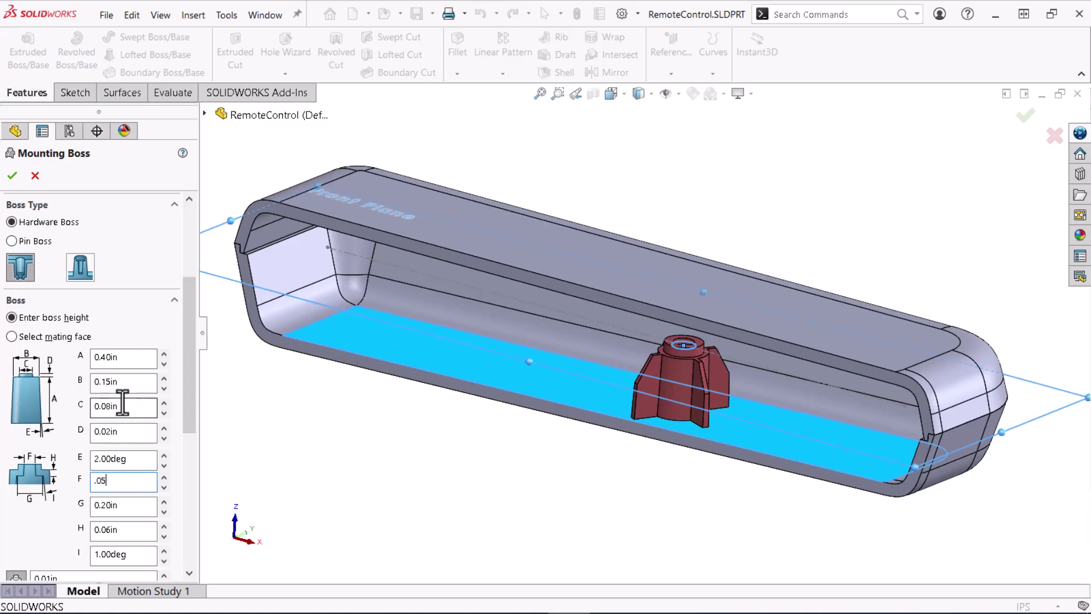
key("Tab")
type("0.10")
key("Tab")
key("Tab")
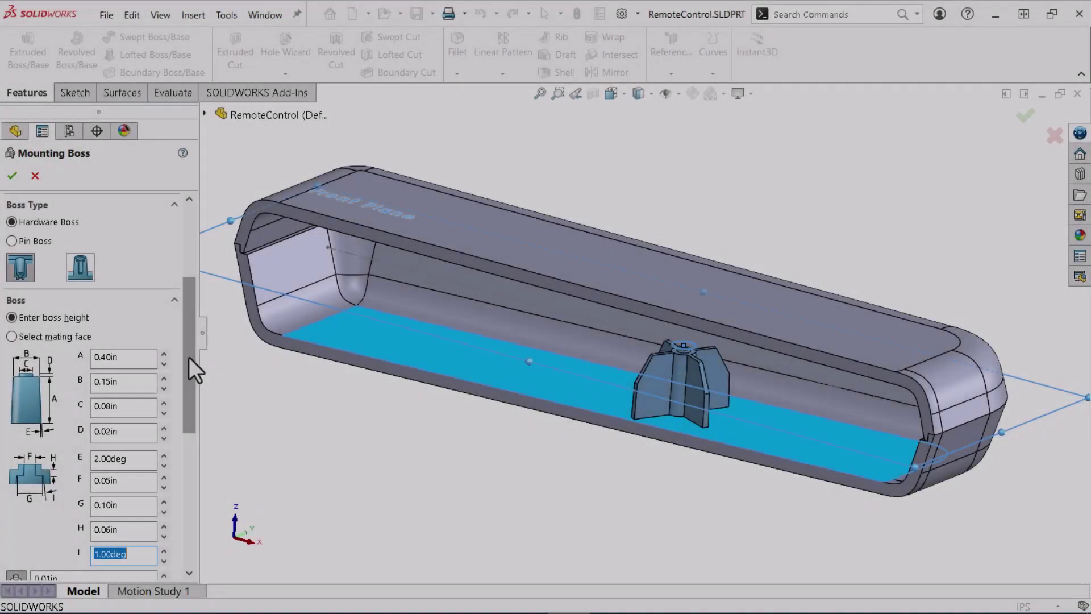
Set the fin direction to the inner wall edge, Edge<1>
left_click_drag(189, 357, 172, 478)
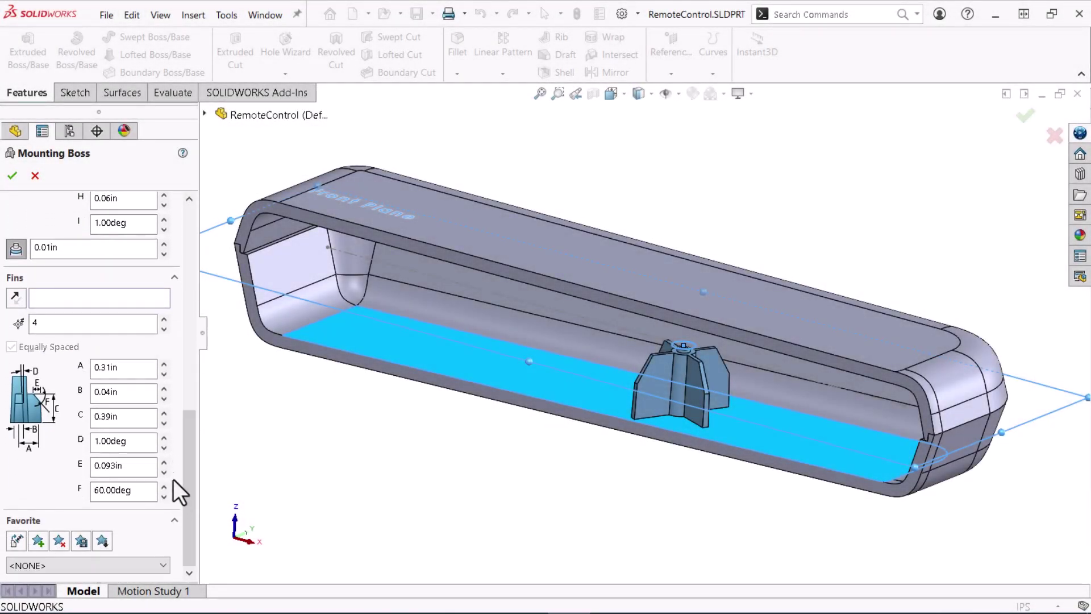
left_click(104, 311)
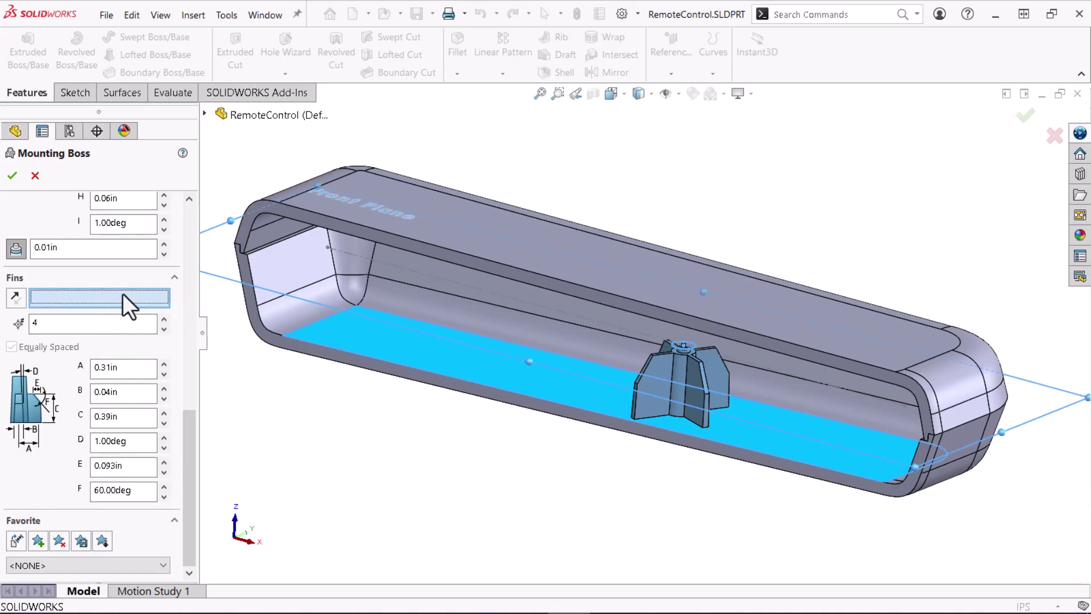
left_click(255, 255)
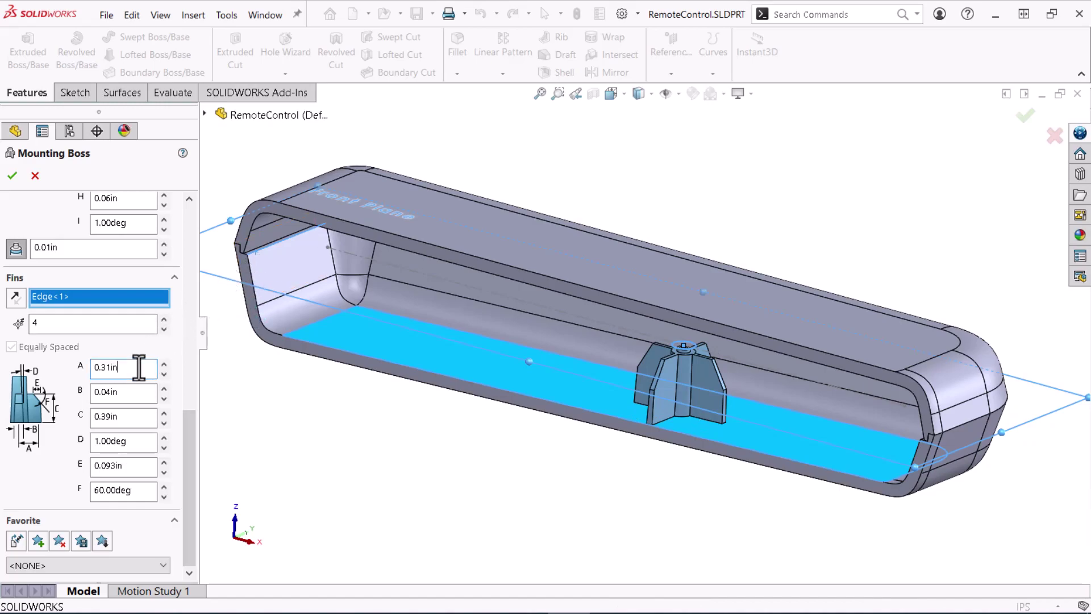
Set fin dimensions A and C to 0.20in each
left_click(139, 367)
type(".2")
key("Tab")
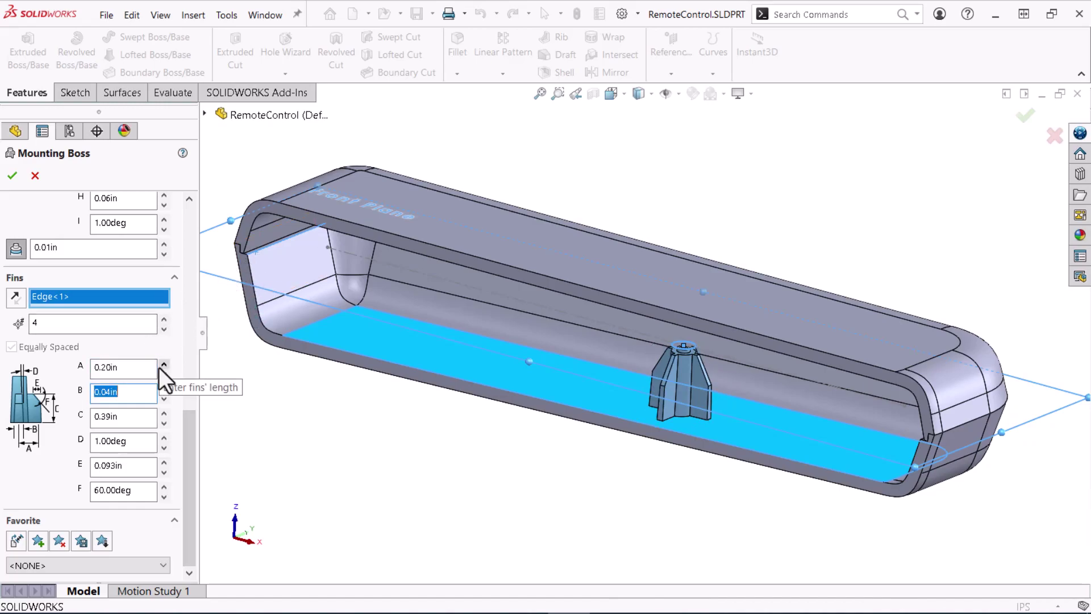
key("Tab")
type(".2")
key("Tab")
key("Tab")
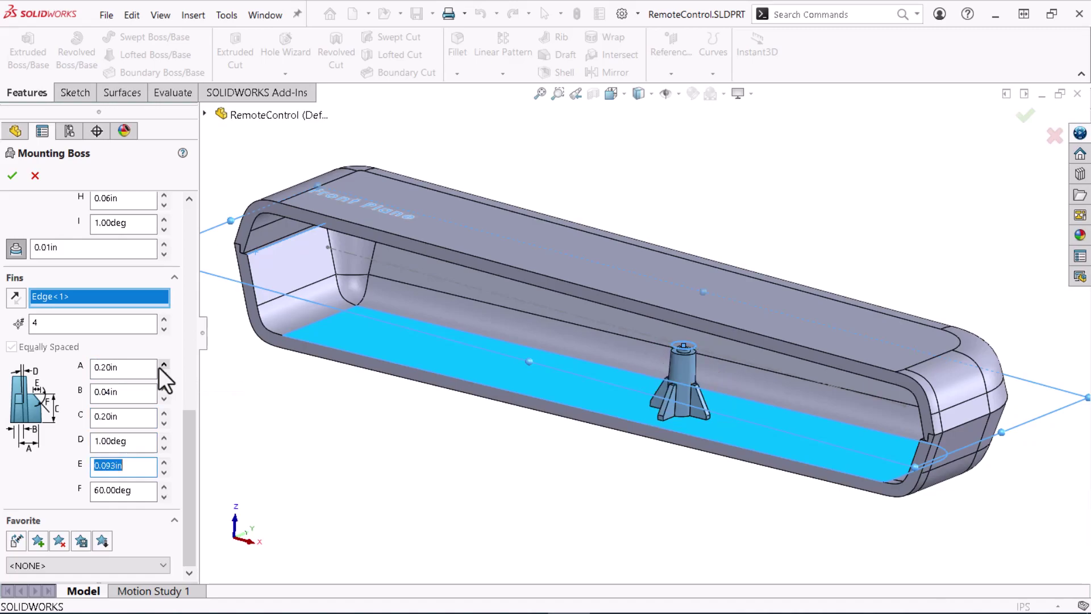
Finish Mounting Boss1 and place a second mounting boss on the top inner face
left_click(15, 175)
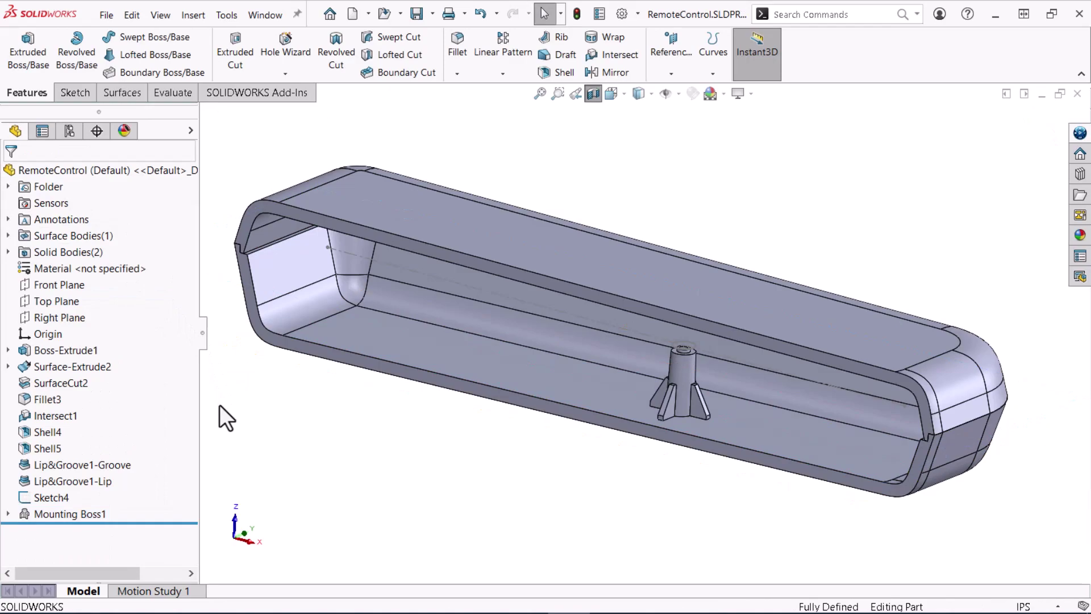
left_click(193, 15)
mouse_move(240, 121)
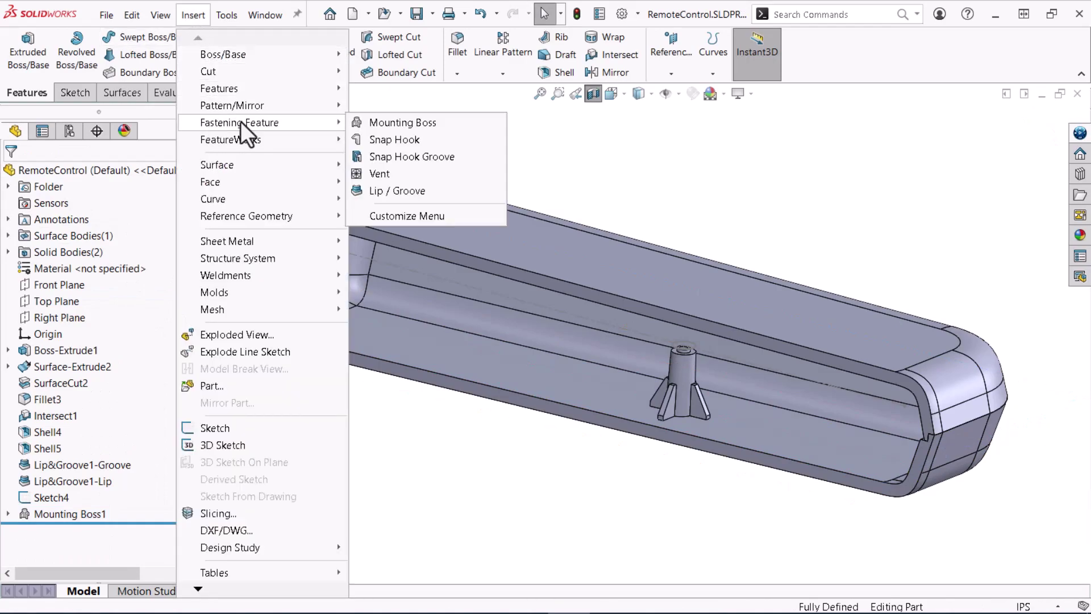
left_click(359, 127)
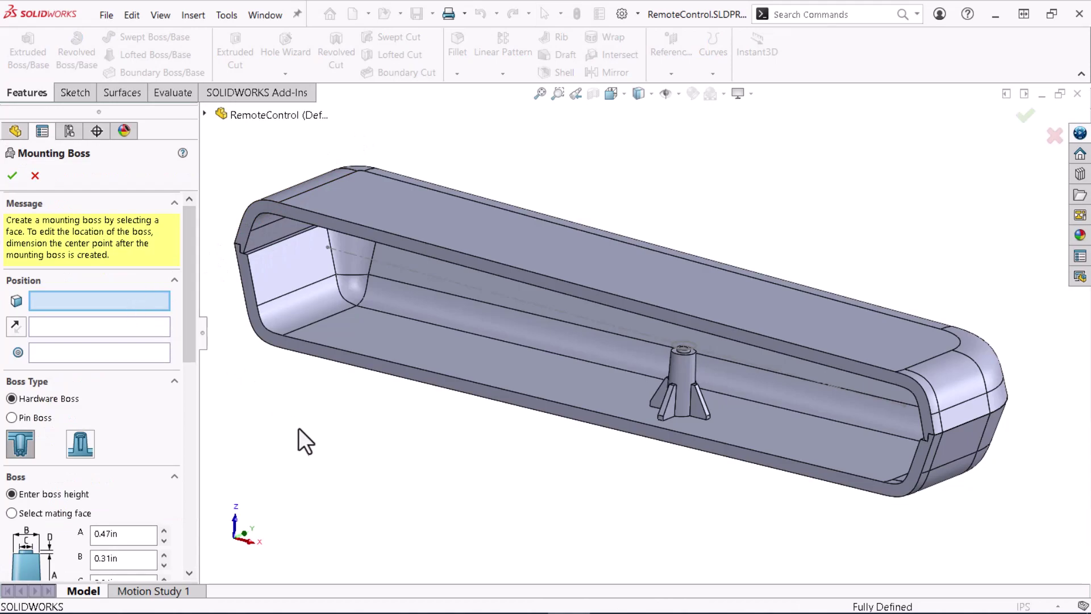
middle_click_drag(298, 427, 304, 316)
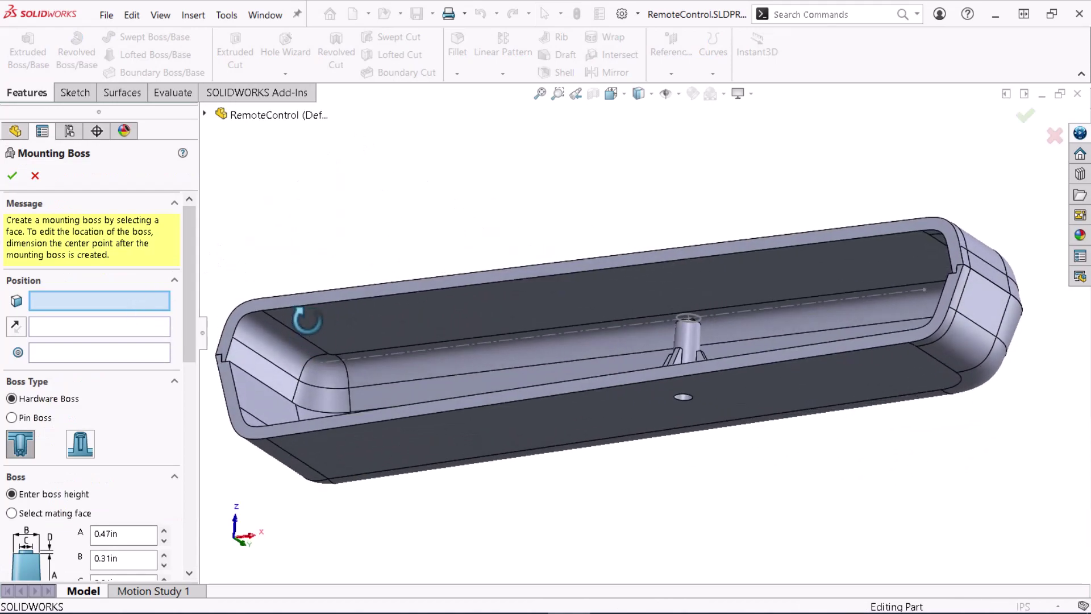
left_click(338, 323)
Orient the second boss by the Front Plane
left_click(142, 328)
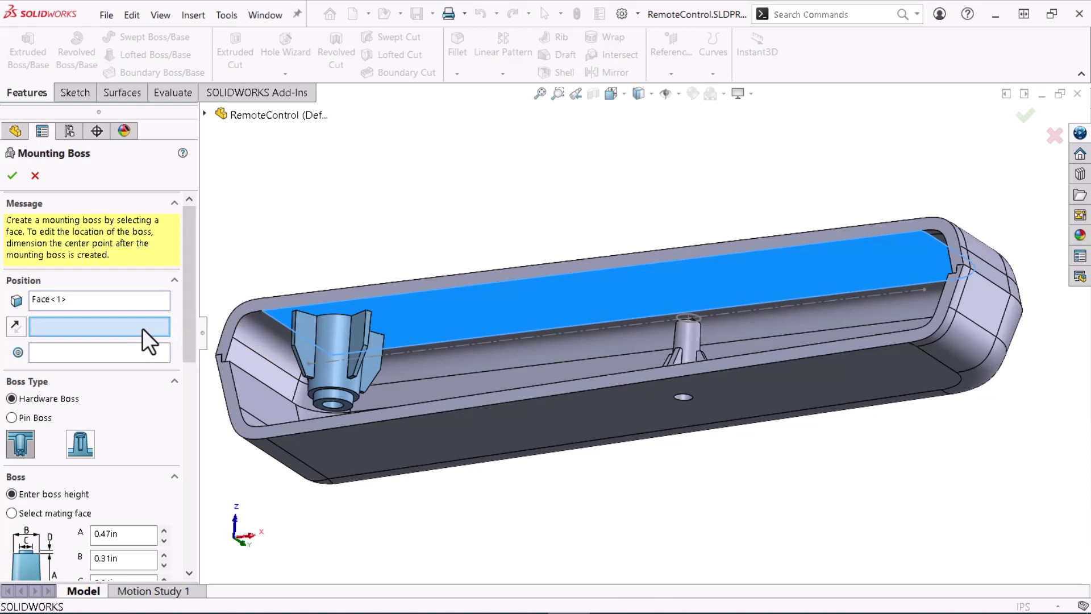
left_click(205, 114)
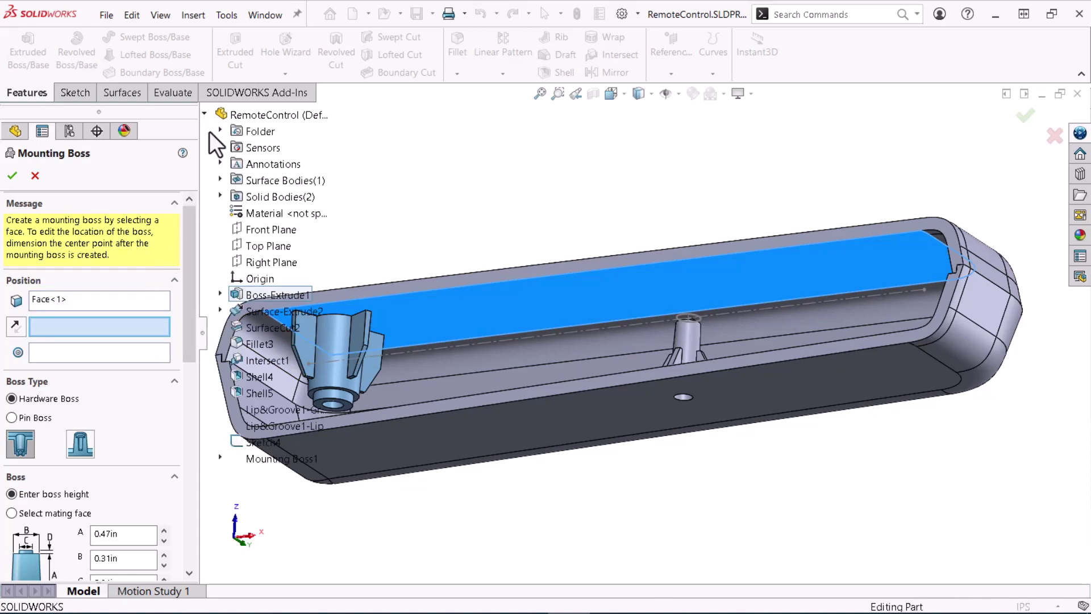
left_click(250, 230)
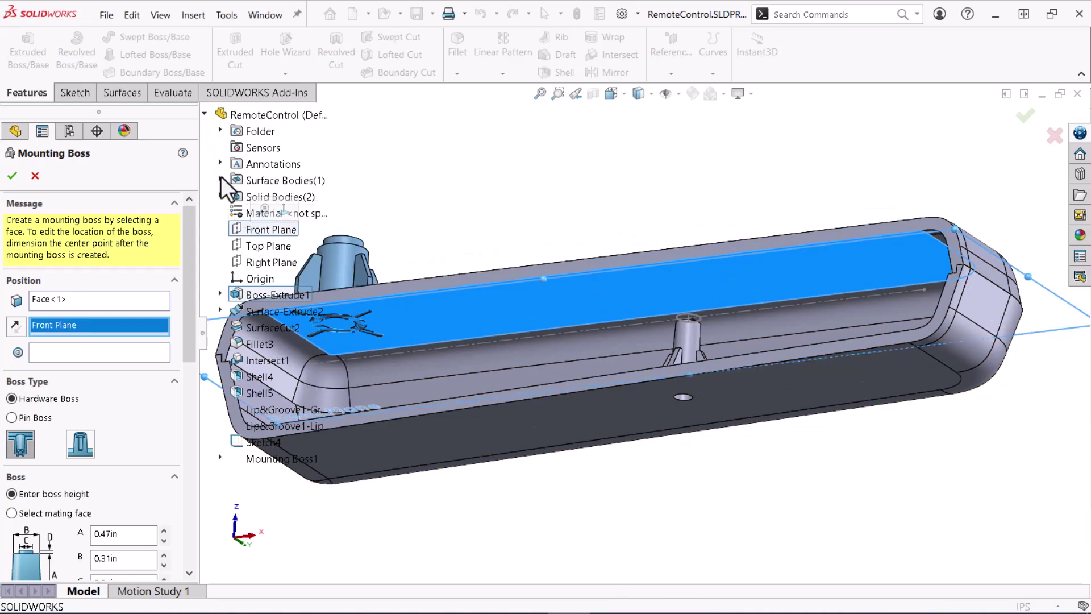
left_click(204, 115)
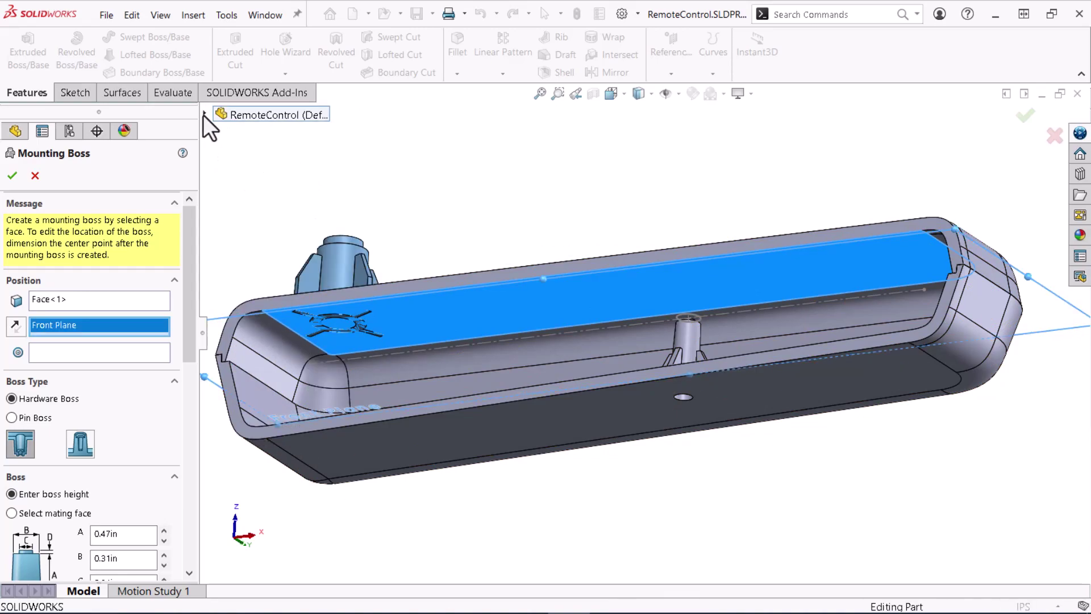
left_click(120, 350)
Centre a pin boss on Arc1 of Sketch4 and mate it to the first boss's top face
middle_click_drag(332, 528, 329, 584)
middle_click_drag(382, 519, 386, 534)
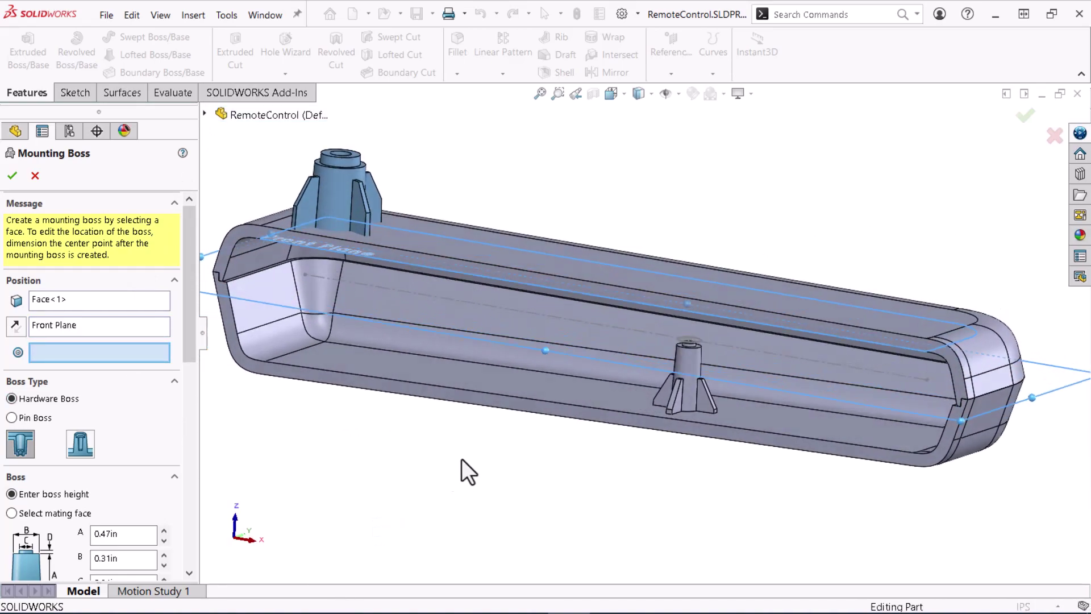
left_click(693, 338)
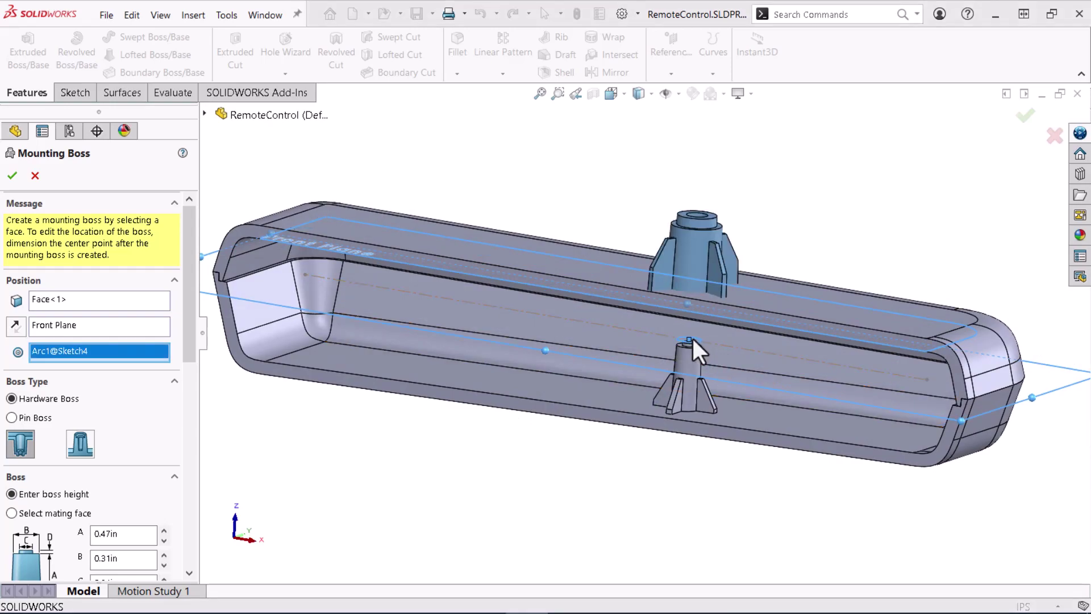
left_click(86, 442)
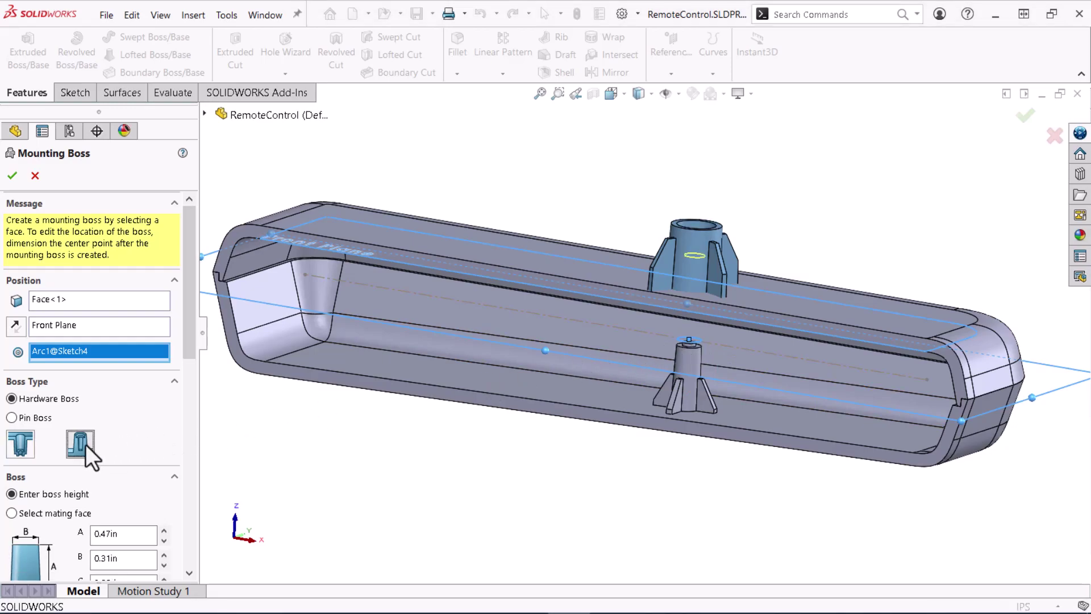
scroll(187, 353, "down", 3)
left_click_drag(186, 354, 185, 380)
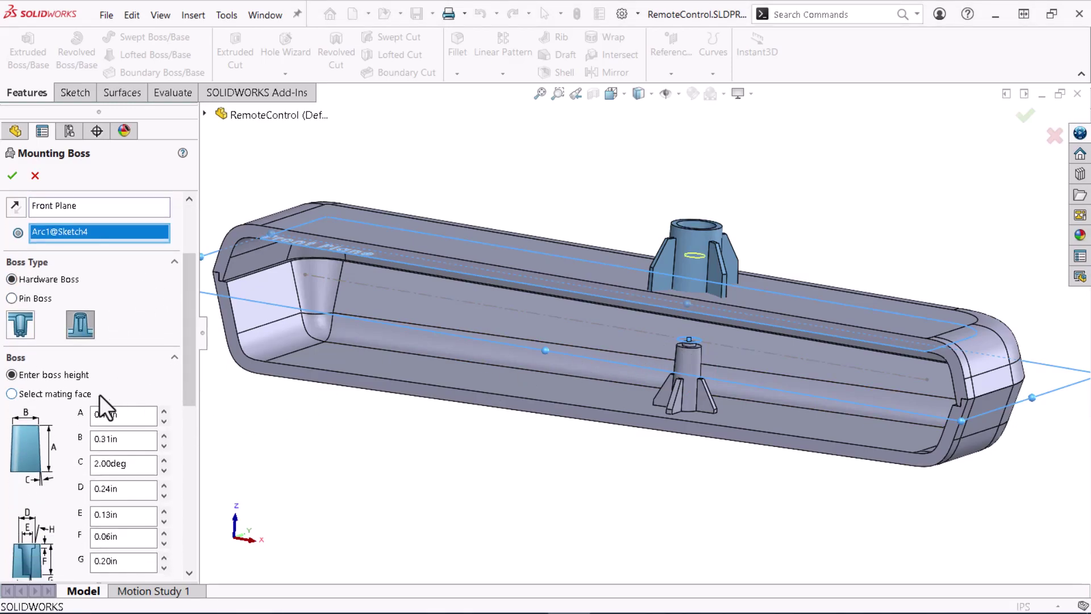
left_click(14, 397)
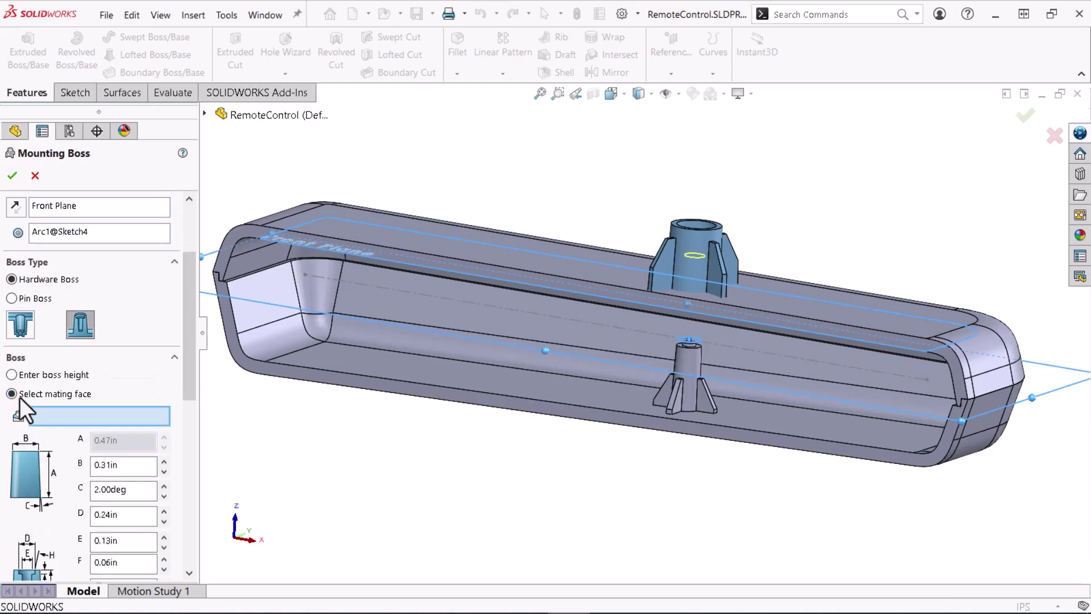
left_click(675, 347)
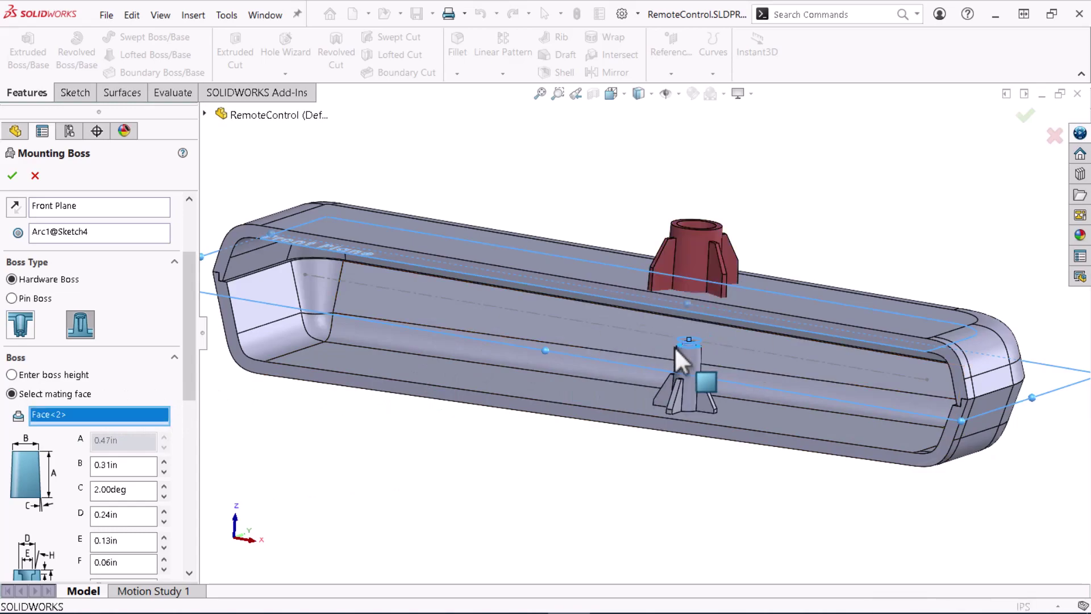
Set the fins to B 0.03in and C 0.20in and create Mounting Boss2
scroll(195, 349, "up", 2)
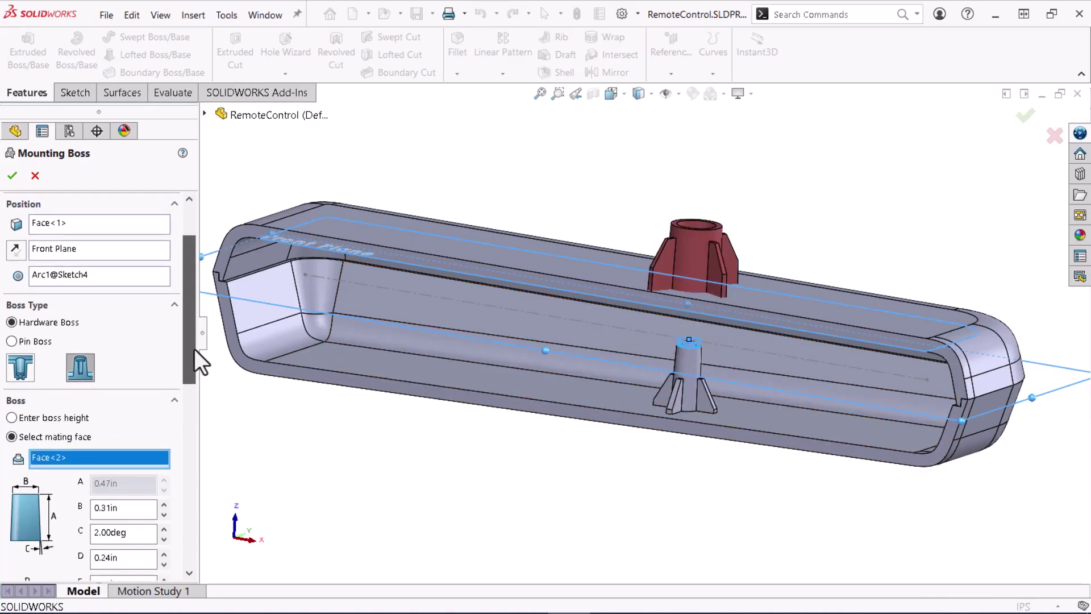
scroll(194, 349, "up", 1)
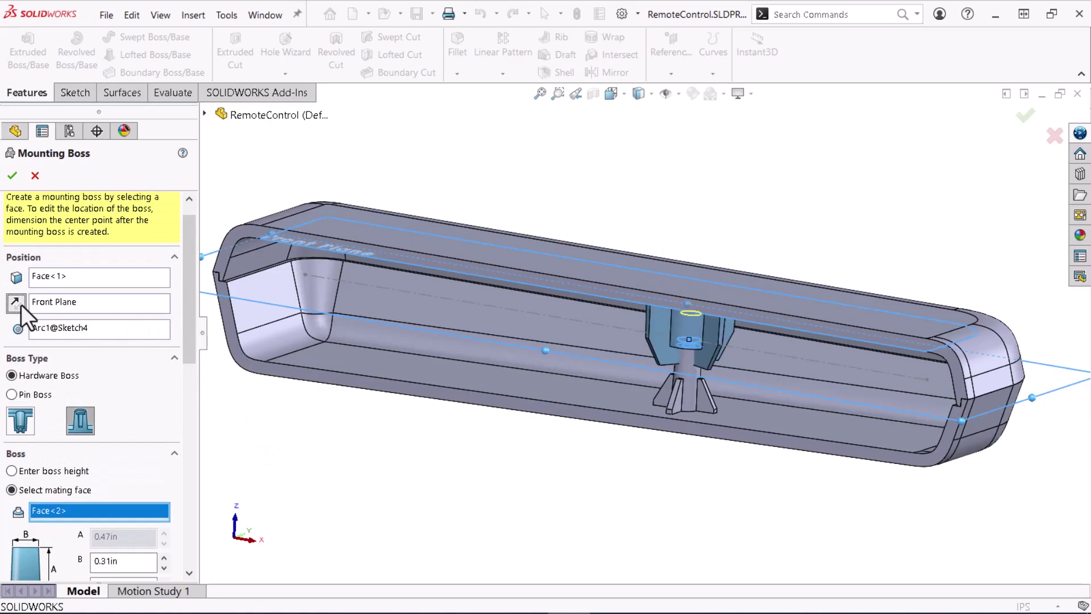
left_click_drag(187, 291, 181, 400)
type(".03")
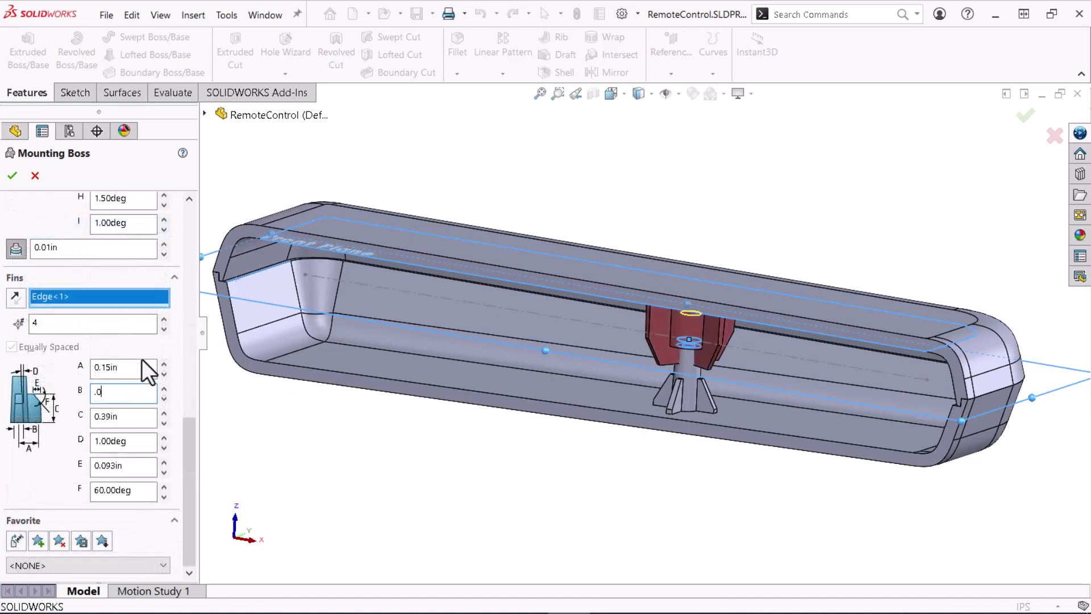
key("Tab")
type(".2")
key("Tab")
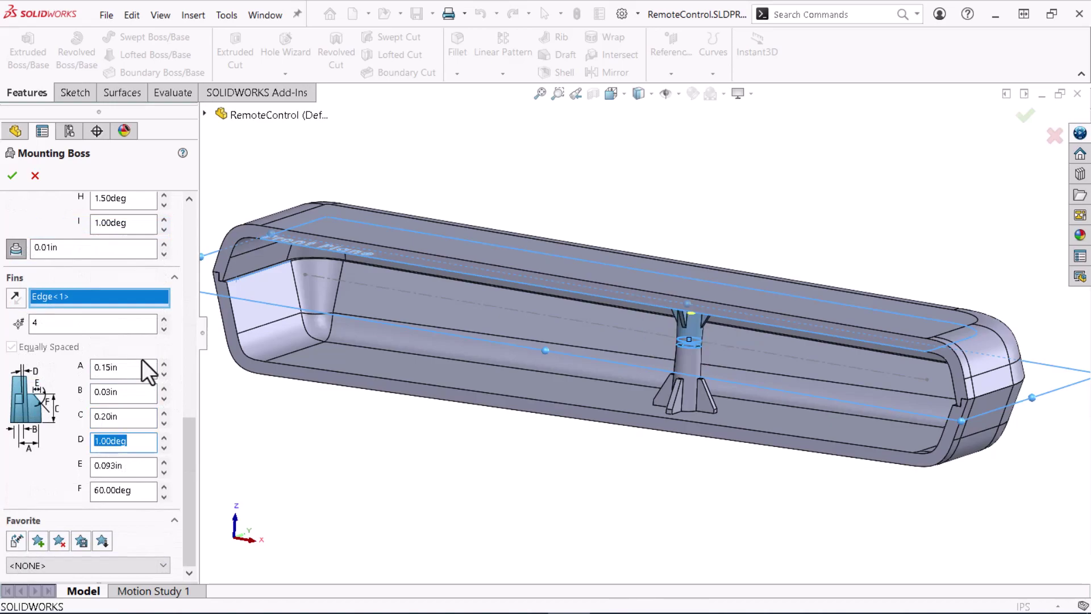
key("Tab")
key("Return")
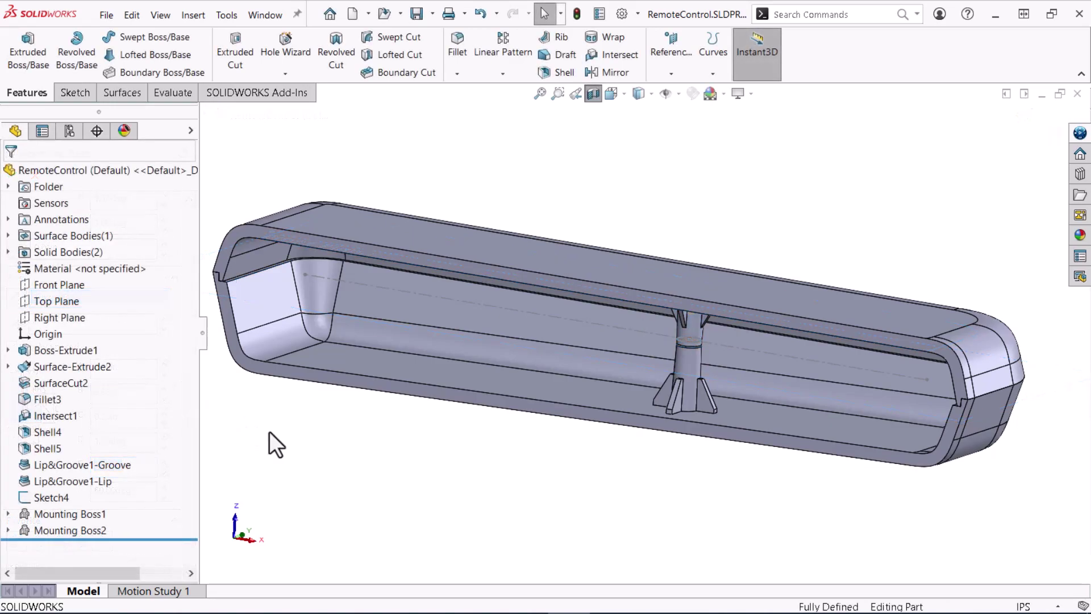